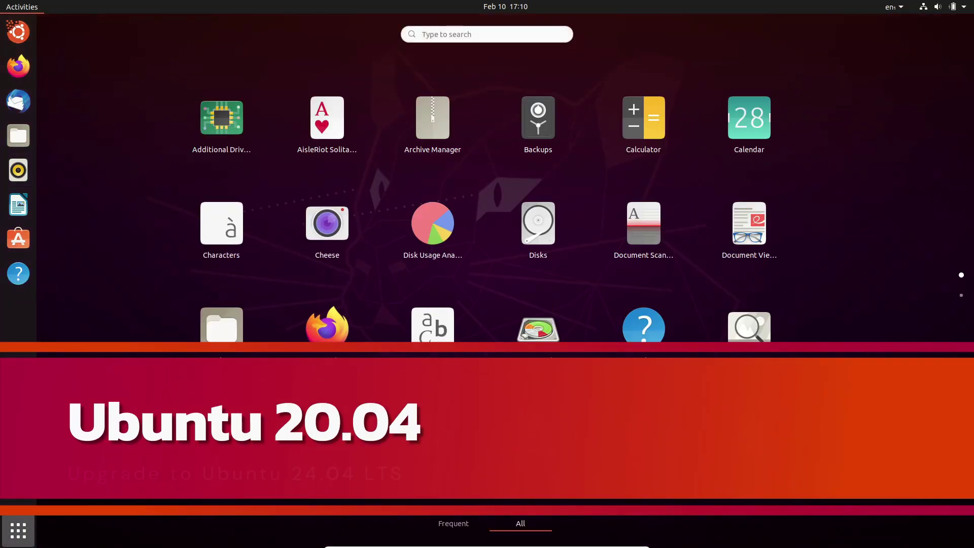
{"action": "scroll", "coordinate": [487, 221], "scroll_direction": "down", "scroll_amount": 1}
- Check the calendar and the system menu's wired network and battery details
{"action": "left_click", "coordinate": [25, 12]}
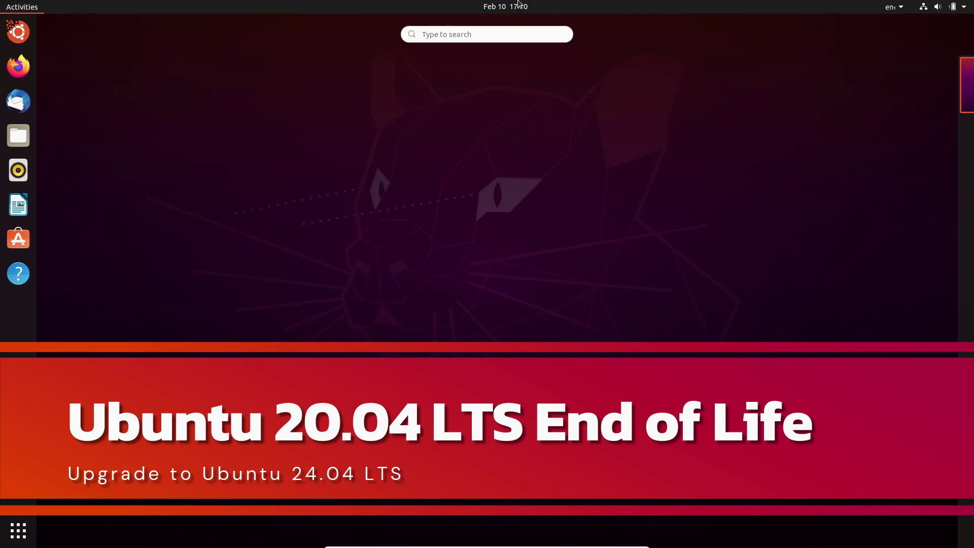
{"action": "left_click", "coordinate": [506, 6]}
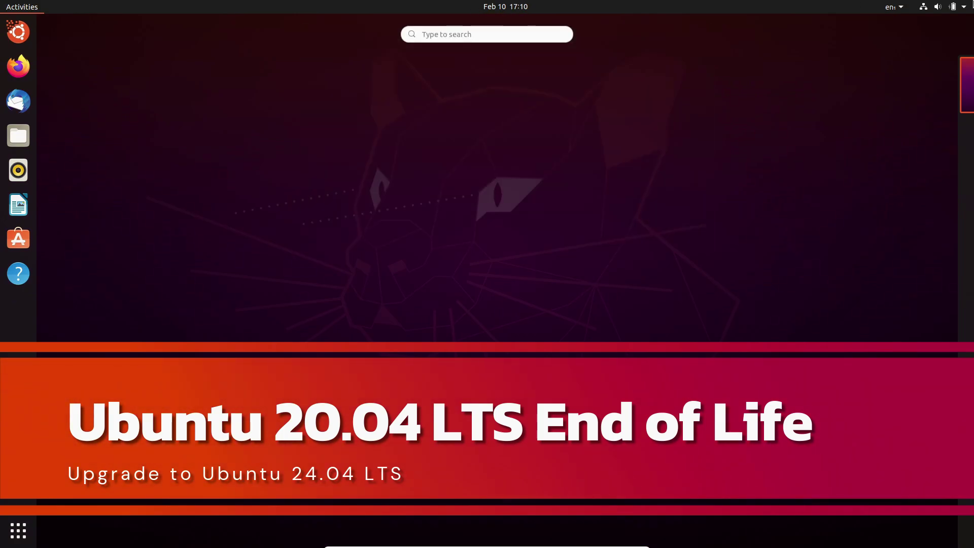
{"action": "left_click", "coordinate": [943, 6]}
{"action": "left_click", "coordinate": [948, 60]}
{"action": "left_click", "coordinate": [949, 105]}
{"action": "left_click", "coordinate": [949, 75]}
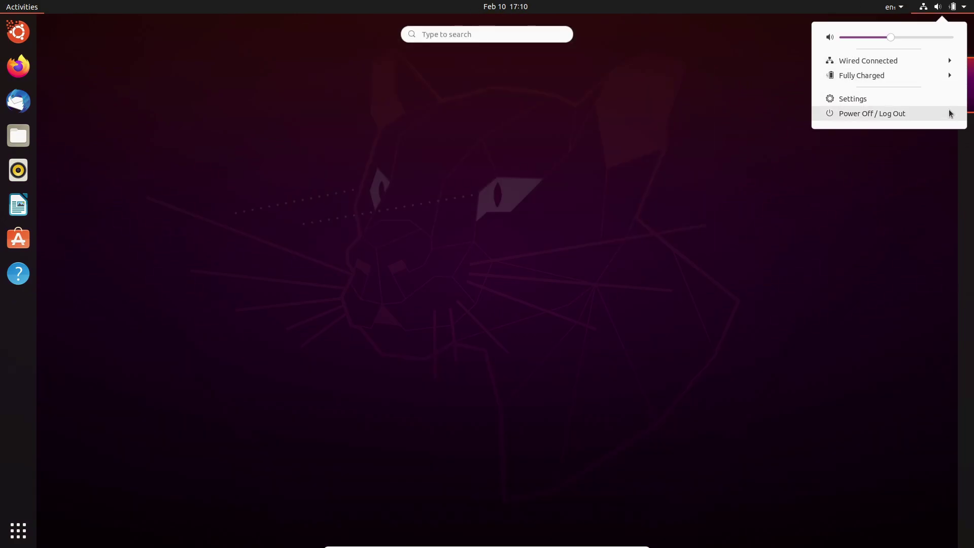
{"action": "left_click", "coordinate": [632, 219]}
- Open Settings, review About (Ubuntu 20.04.6 LTS, 3.8 GiB memory), then quit with Ctrl+Q
{"action": "key", "text": "super+a"}
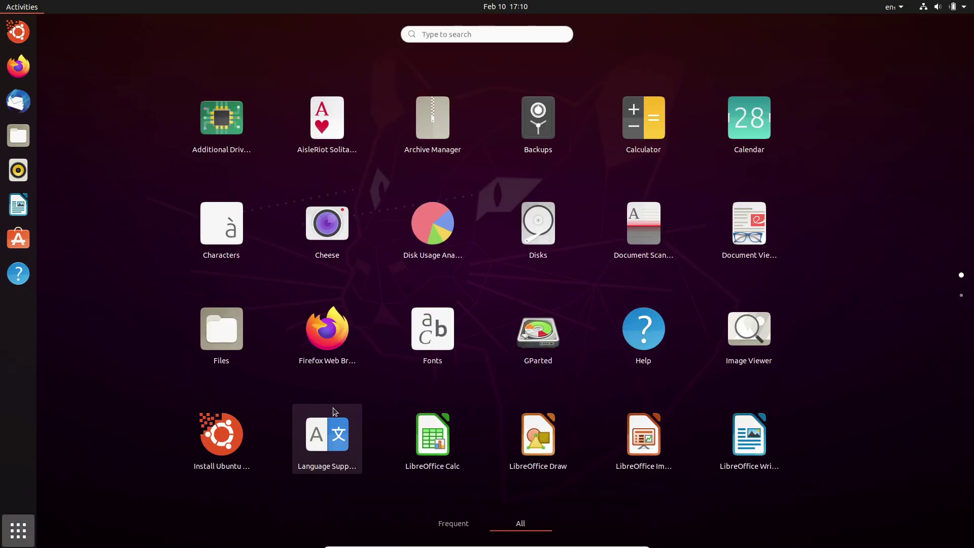
{"action": "scroll", "coordinate": [332, 411], "scroll_direction": "down", "scroll_amount": 1}
{"action": "left_click", "coordinate": [539, 229]}
{"action": "scroll", "coordinate": [295, 347], "scroll_direction": "down", "scroll_amount": 2}
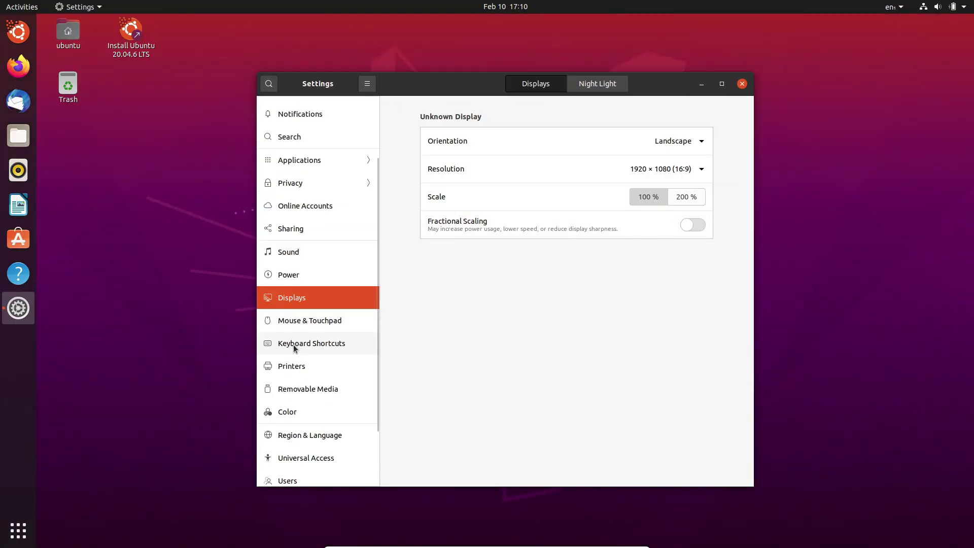
{"action": "scroll", "coordinate": [294, 348], "scroll_direction": "down", "scroll_amount": 2}
{"action": "left_click", "coordinate": [313, 469]}
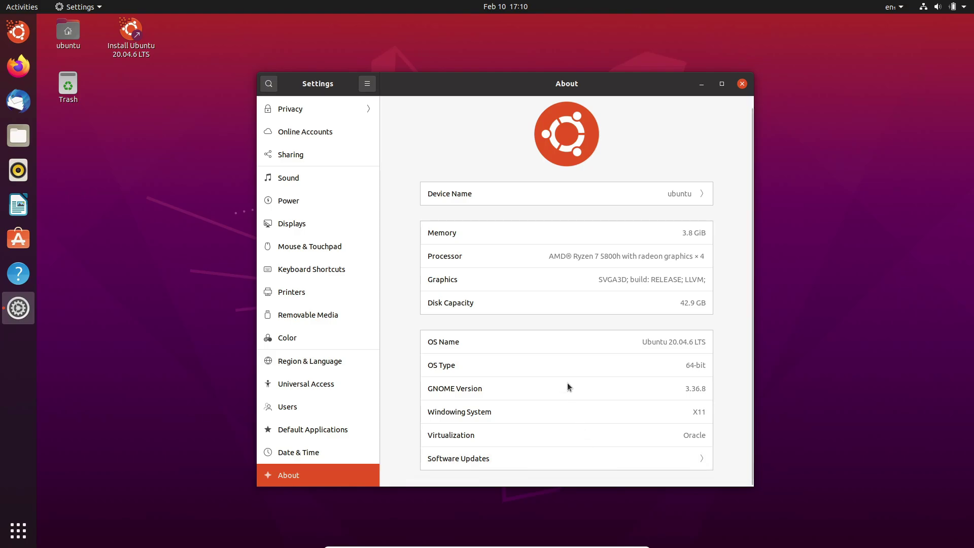
{"action": "scroll", "coordinate": [567, 382], "scroll_direction": "up", "scroll_amount": 1}
{"action": "left_click", "coordinate": [364, 82]}
{"action": "key", "text": "ctrl+q"}
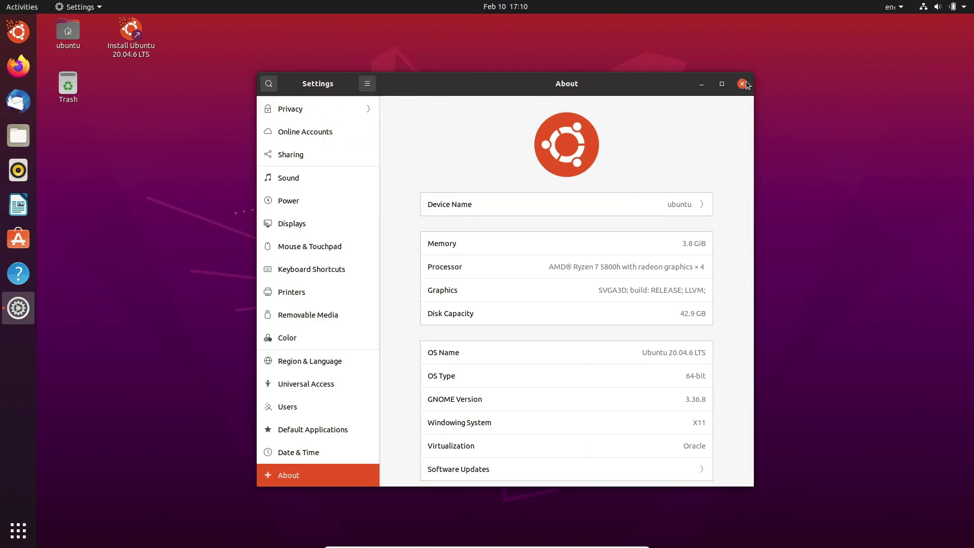
- Close Terminal, defer the 739.6 MB Software Updater updates, and launch Software & Updates
{"action": "left_click", "coordinate": [18, 530]}
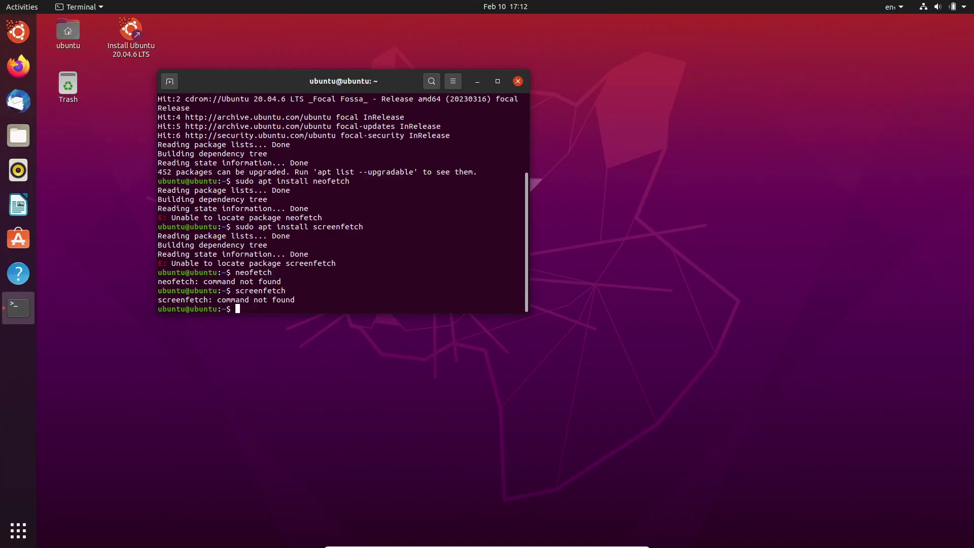
{"action": "left_click", "coordinate": [518, 81]}
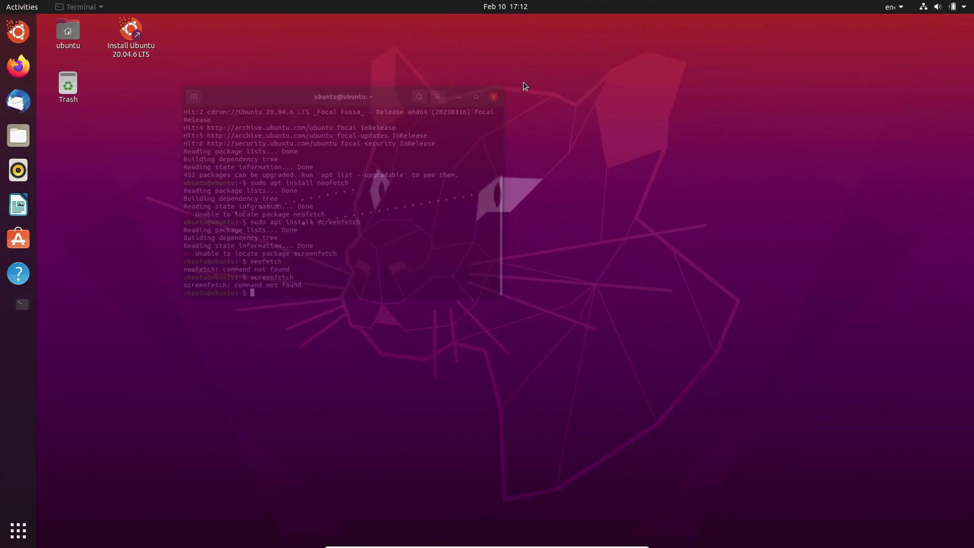
{"action": "left_click", "coordinate": [18, 530]}
{"action": "scroll", "coordinate": [393, 376], "scroll_direction": "down", "scroll_amount": 1}
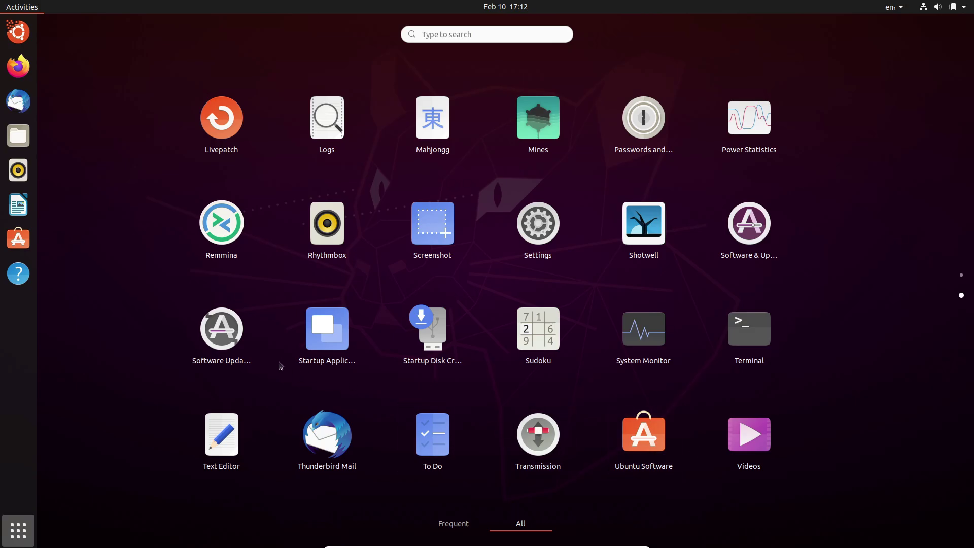
{"action": "left_click", "coordinate": [240, 349]}
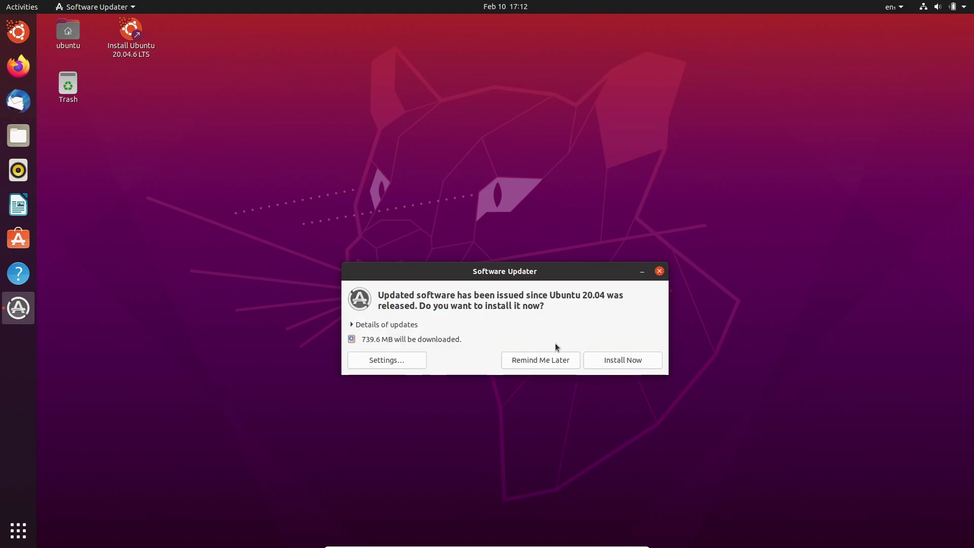
{"action": "left_click", "coordinate": [561, 363]}
{"action": "left_click", "coordinate": [18, 530]}
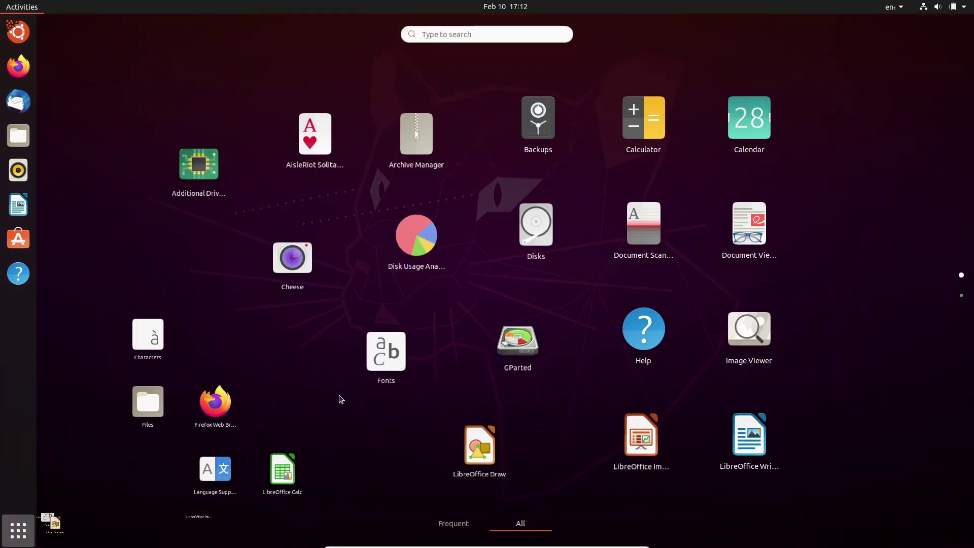
{"action": "scroll", "coordinate": [340, 399], "scroll_direction": "down", "scroll_amount": 1}
{"action": "left_click", "coordinate": [739, 229]}
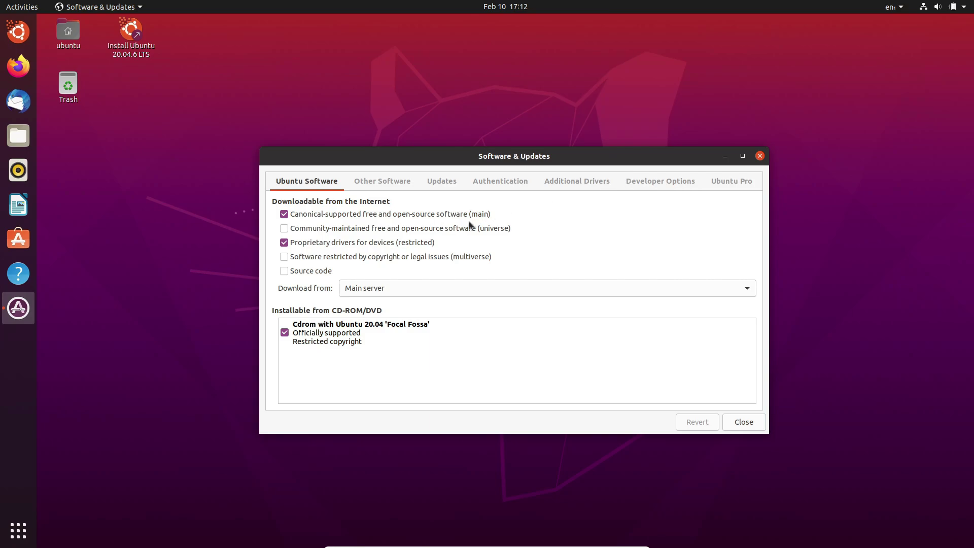
- Check the download servers, enable universe, multiverse and source code, and reload package information
{"action": "left_click", "coordinate": [416, 293]}
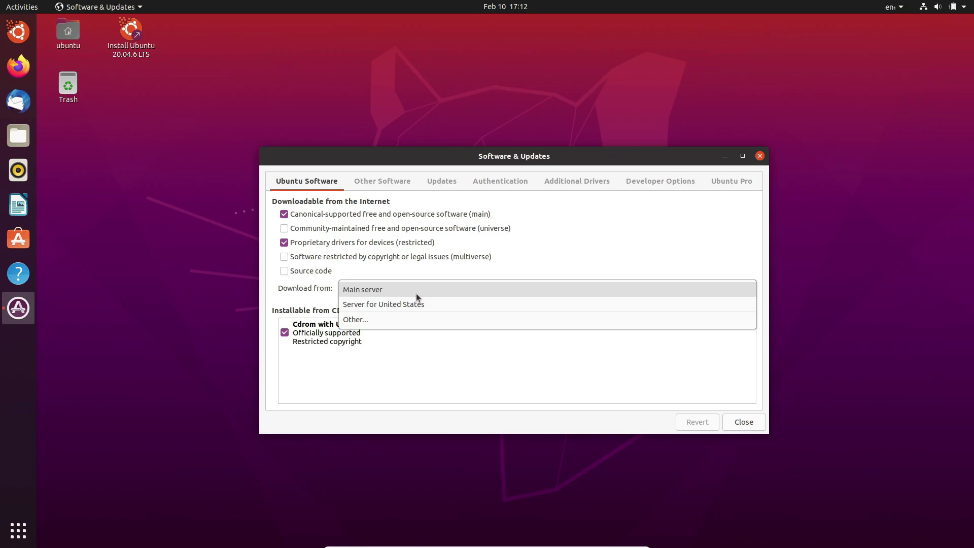
{"action": "left_click", "coordinate": [417, 294]}
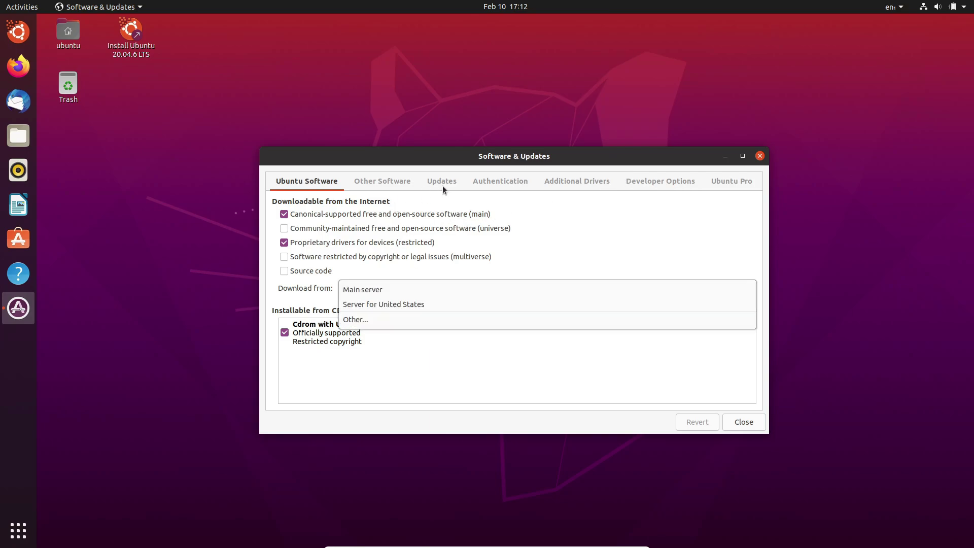
{"action": "left_click", "coordinate": [334, 238]}
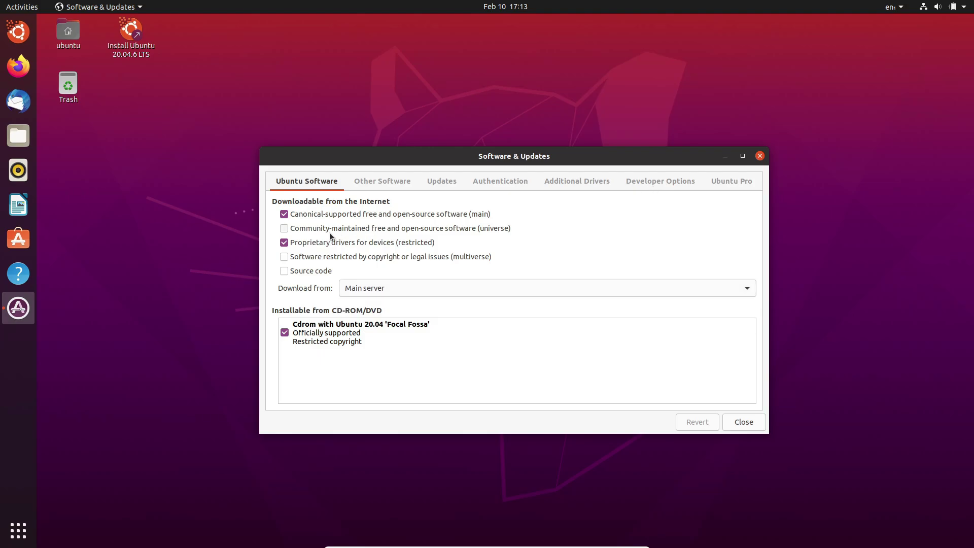
{"action": "left_click", "coordinate": [308, 261]}
{"action": "left_click", "coordinate": [742, 422]}
{"action": "left_click", "coordinate": [597, 335]}
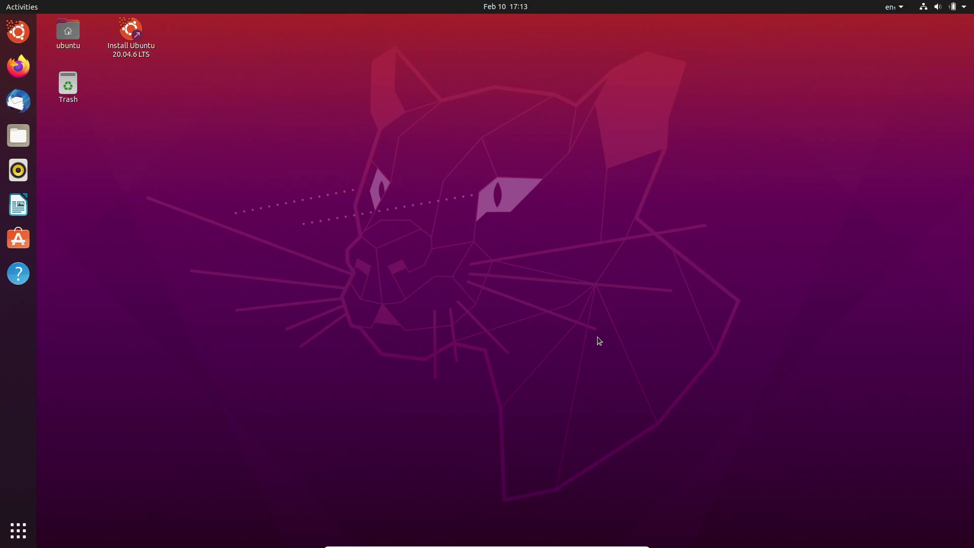
- Open Background settings from the desktop menu and try the orange bird and purple wallpapers
{"action": "right_click", "coordinate": [350, 197]}
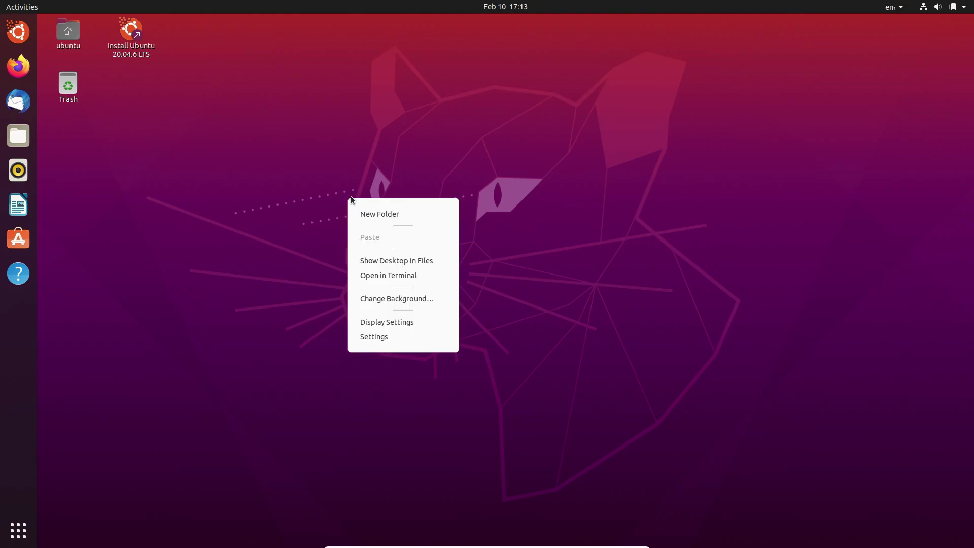
{"action": "left_click", "coordinate": [405, 321]}
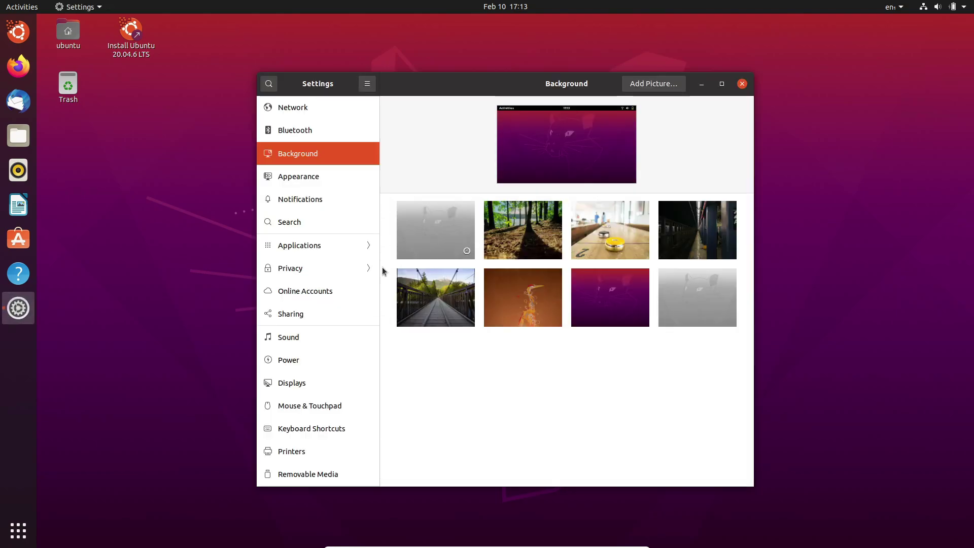
{"action": "left_click", "coordinate": [516, 299]}
{"action": "left_click", "coordinate": [608, 299]}
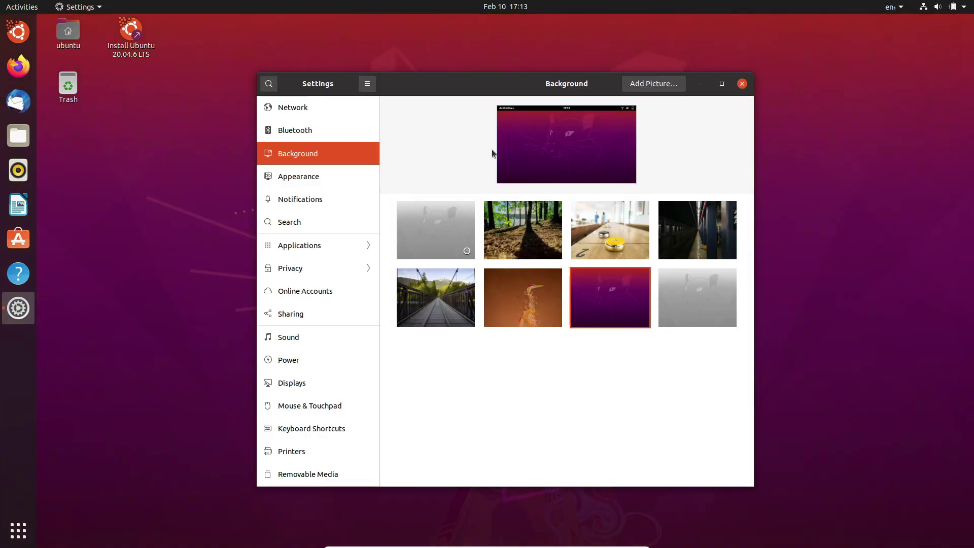
{"action": "left_click_drag", "start_coordinate": [467, 86], "coordinate": [677, 65]}
- Try the bridge, grey cat and forest wallpapers, restore the purple default, and show Appearance
{"action": "left_click", "coordinate": [767, 298]}
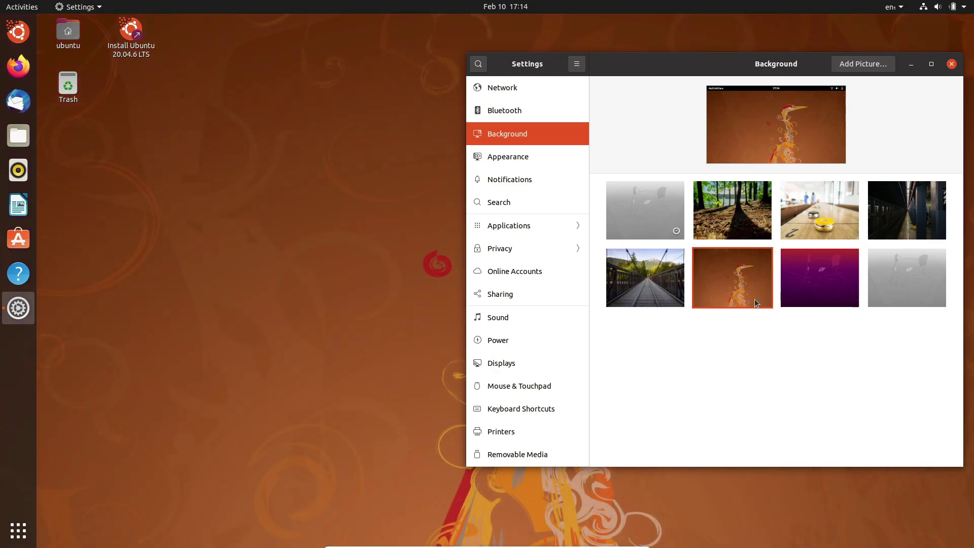
{"action": "key", "text": "Left"}
{"action": "key", "text": "Return"}
{"action": "left_click", "coordinate": [891, 266]}
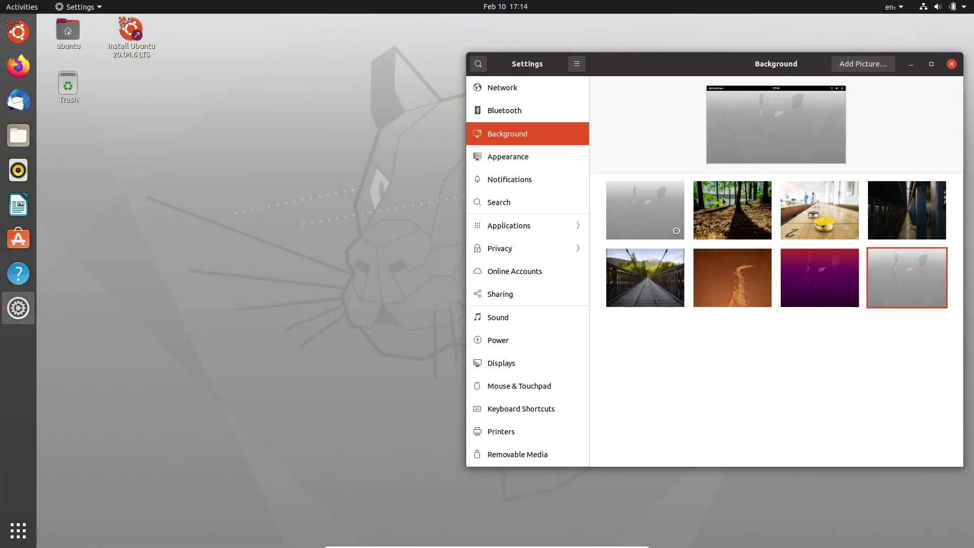
{"action": "left_click", "coordinate": [722, 197]}
{"action": "left_click", "coordinate": [796, 274]}
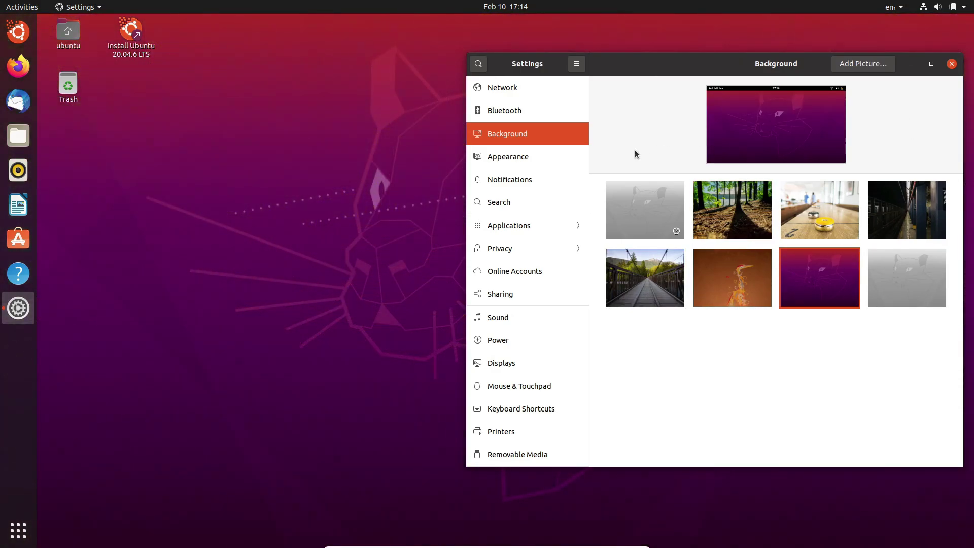
{"action": "left_click", "coordinate": [533, 156]}
- Try Light and Dark window colours, return to Standard, and test dock auto-hide and icon size
{"action": "left_click_drag", "start_coordinate": [533, 63], "coordinate": [322, 73]}
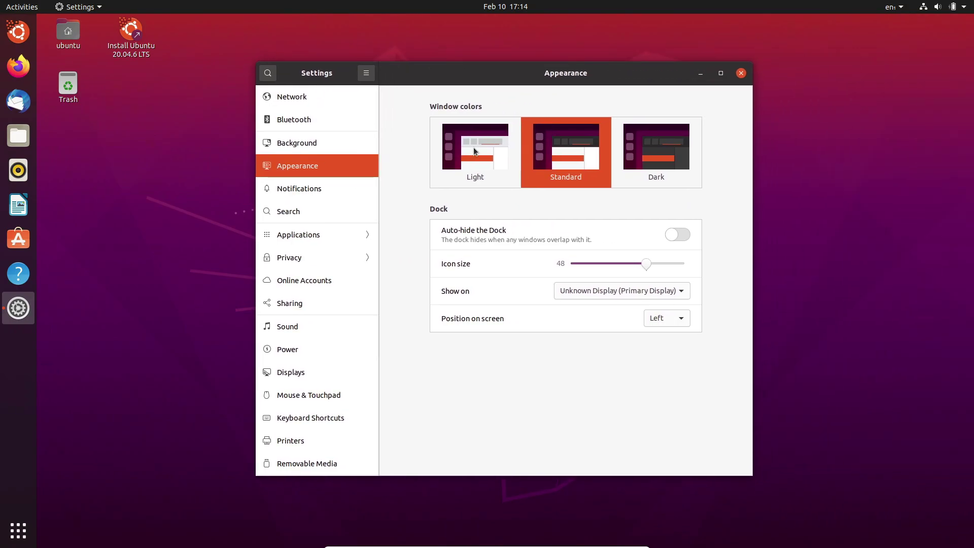
{"action": "left_click", "coordinate": [476, 153]}
{"action": "left_click", "coordinate": [648, 179]}
{"action": "left_click", "coordinate": [566, 153]}
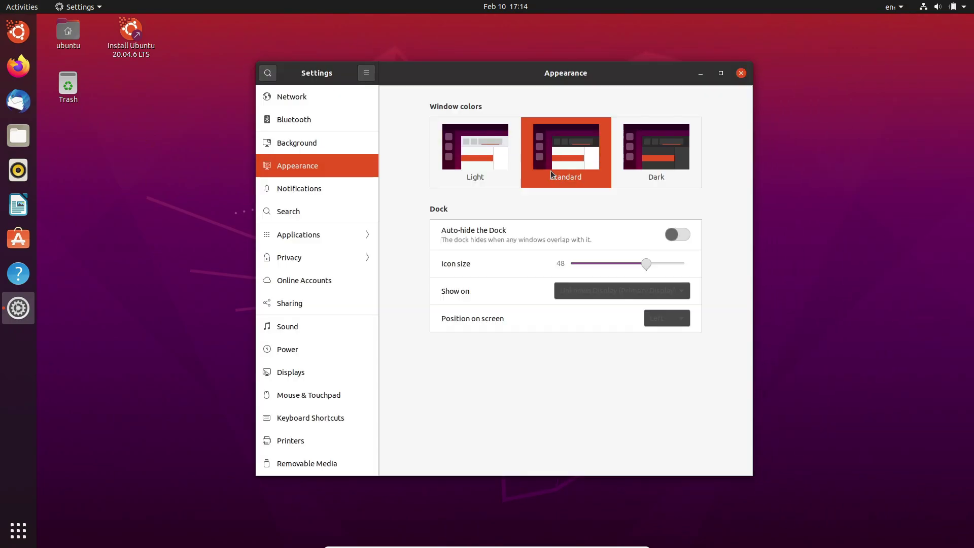
{"action": "left_click", "coordinate": [676, 235]}
{"action": "left_click_drag", "start_coordinate": [646, 263], "coordinate": [635, 265]}
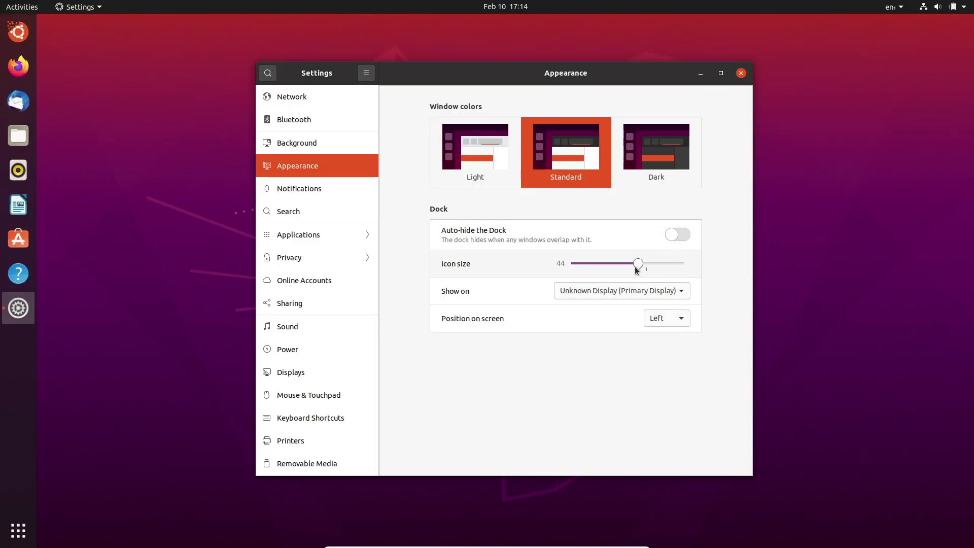
- Browse the Notifications, Search, Applications, Sound, Power and Displays panels
{"action": "left_click", "coordinate": [305, 188]}
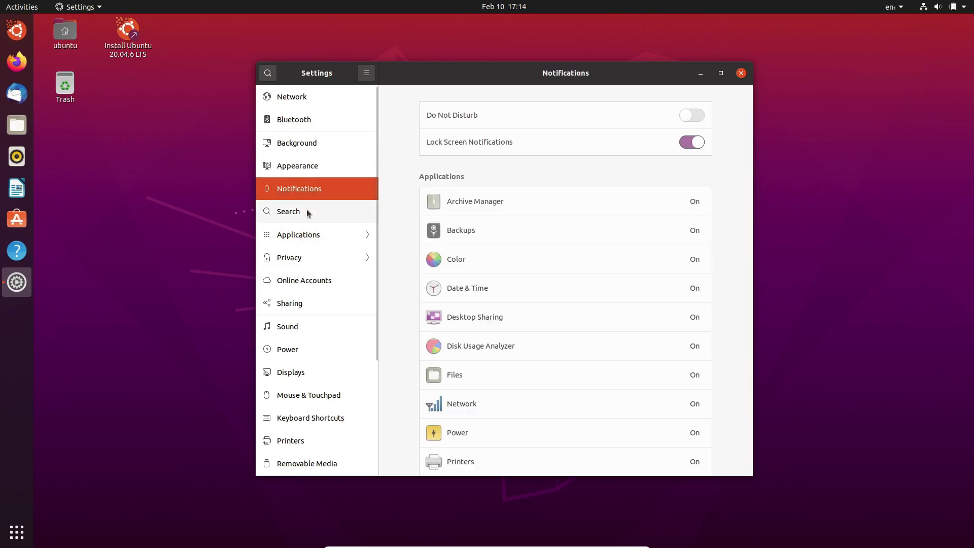
{"action": "left_click", "coordinate": [308, 210]}
{"action": "left_click", "coordinate": [311, 235]}
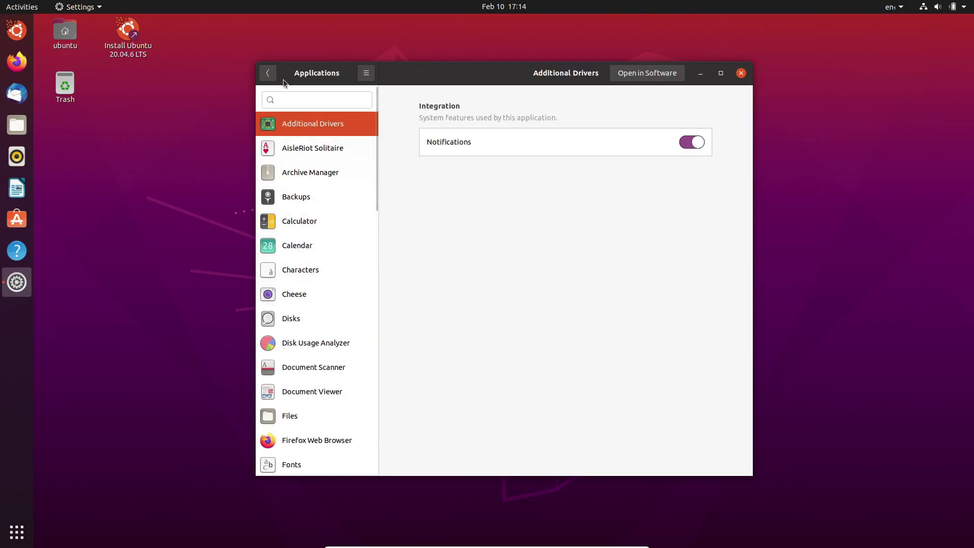
{"action": "left_click", "coordinate": [268, 72]}
{"action": "left_click", "coordinate": [307, 322]}
{"action": "left_click", "coordinate": [325, 346]}
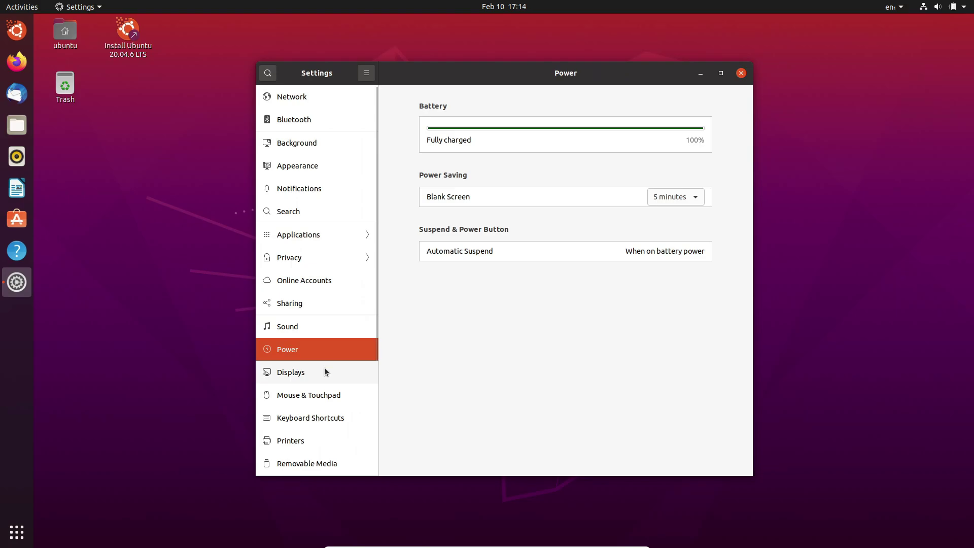
{"action": "left_click", "coordinate": [312, 376]}
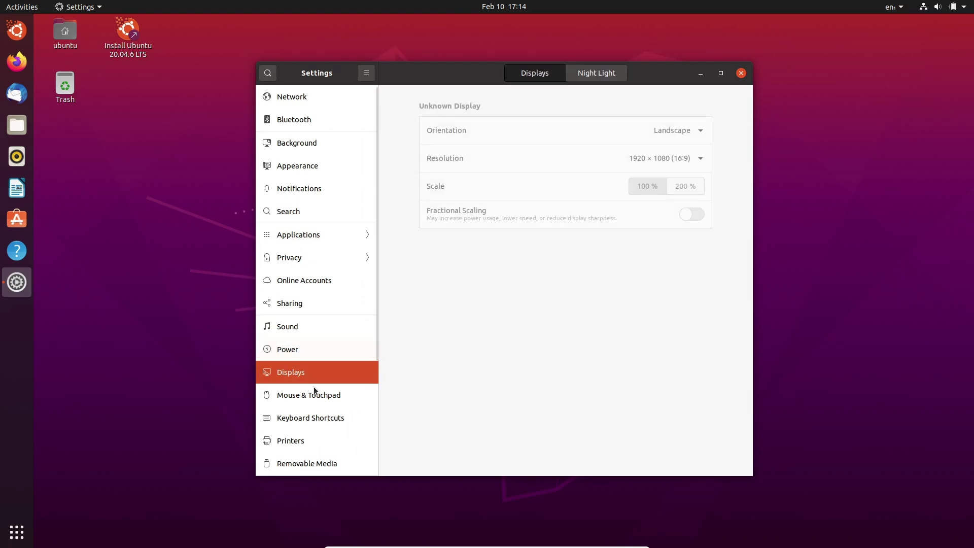
- Browse Mouse & Touchpad, Keyboard Shortcuts, Printers, Users and Universal Access, then close Settings
{"action": "left_click", "coordinate": [316, 393]}
{"action": "left_click", "coordinate": [321, 418]}
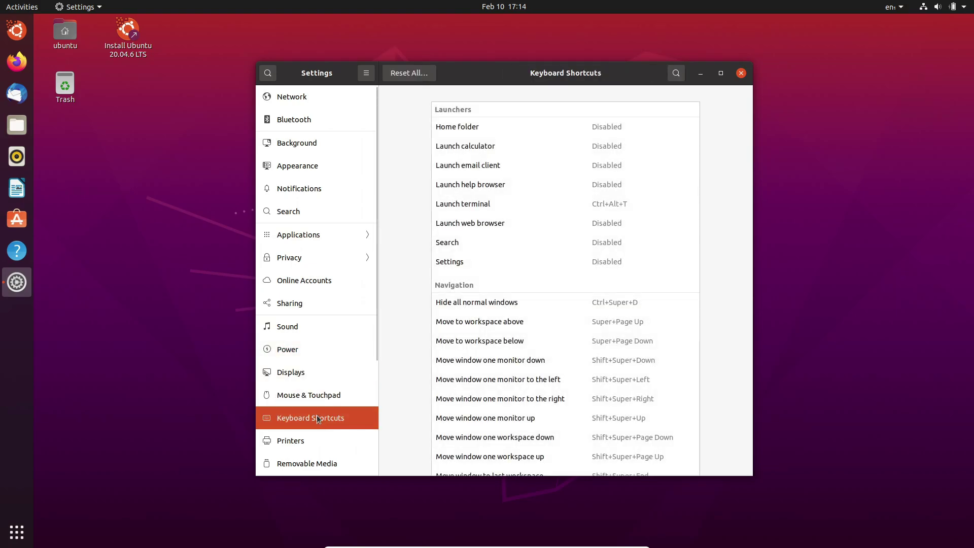
{"action": "left_click", "coordinate": [312, 441]}
{"action": "scroll", "coordinate": [327, 417], "scroll_direction": "down", "scroll_amount": 3}
{"action": "left_click", "coordinate": [327, 396]}
{"action": "left_click", "coordinate": [322, 374]}
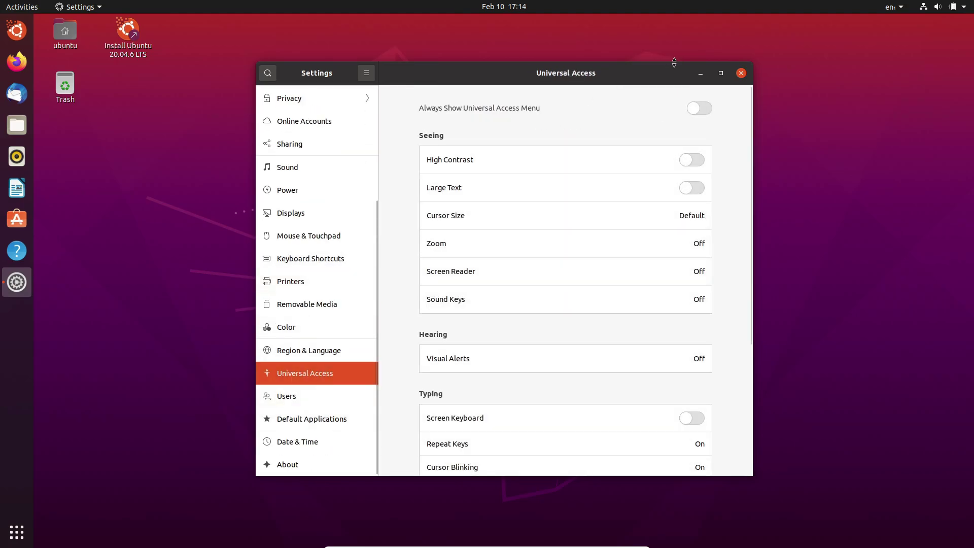
{"action": "left_click", "coordinate": [742, 74]}
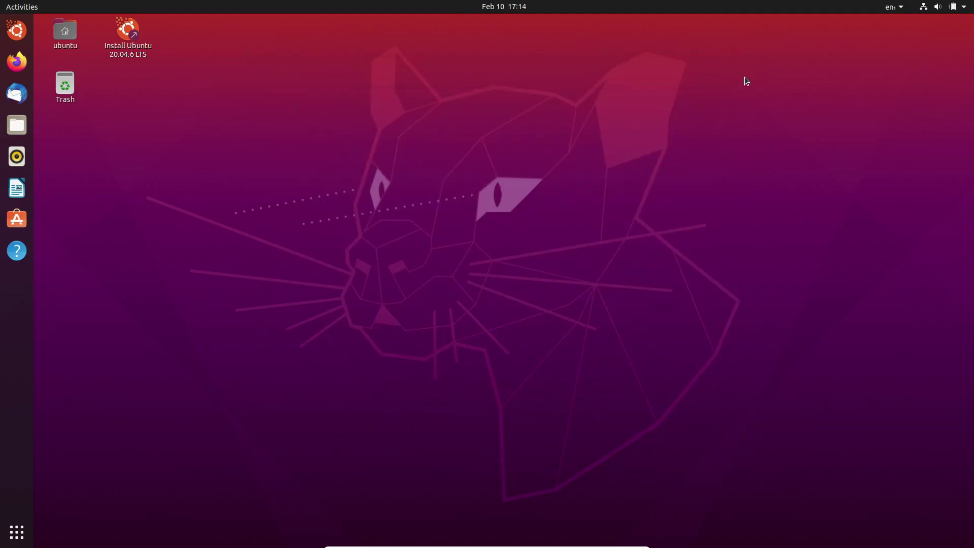
{"action": "left_click", "coordinate": [23, 120]}
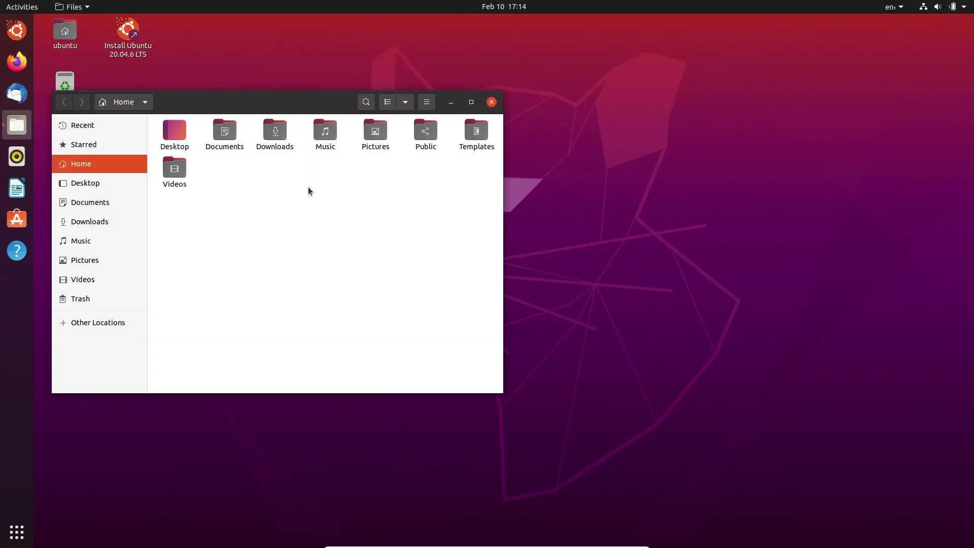
{"action": "double_click", "coordinate": [226, 135]}
{"action": "left_click", "coordinate": [116, 240]}
{"action": "left_click", "coordinate": [113, 322]}
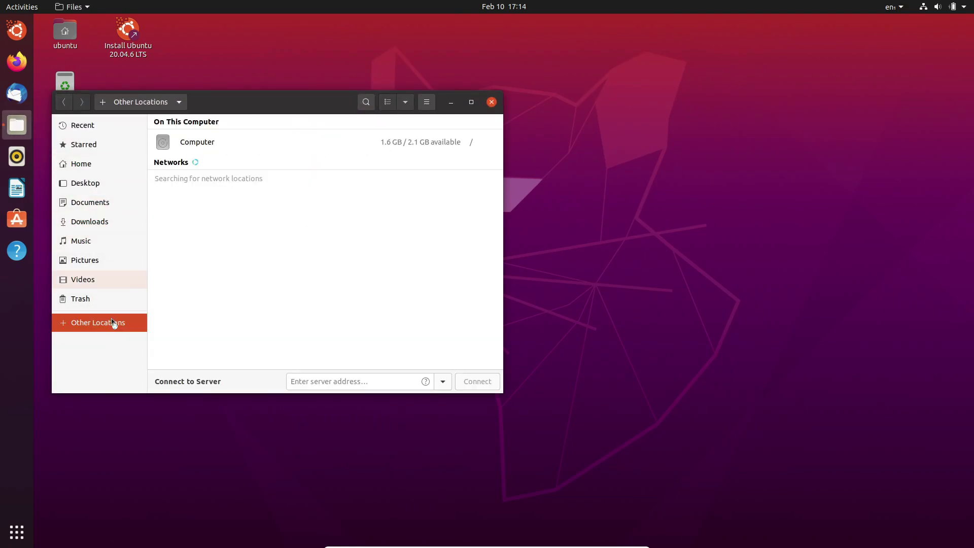
{"action": "left_click_drag", "start_coordinate": [249, 105], "coordinate": [374, 102]}
{"action": "left_click", "coordinate": [385, 138]}
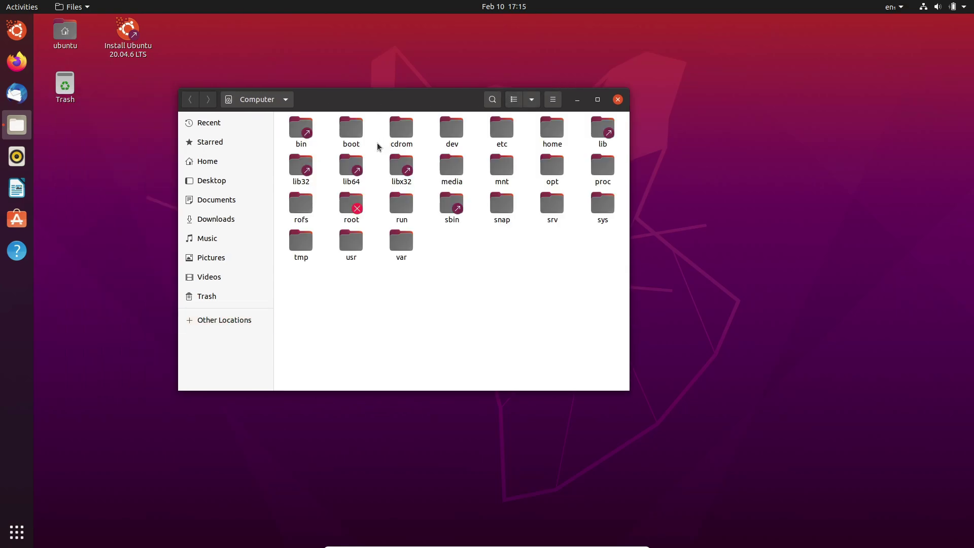
{"action": "left_click", "coordinate": [401, 241]}
{"action": "left_click", "coordinate": [618, 99]}
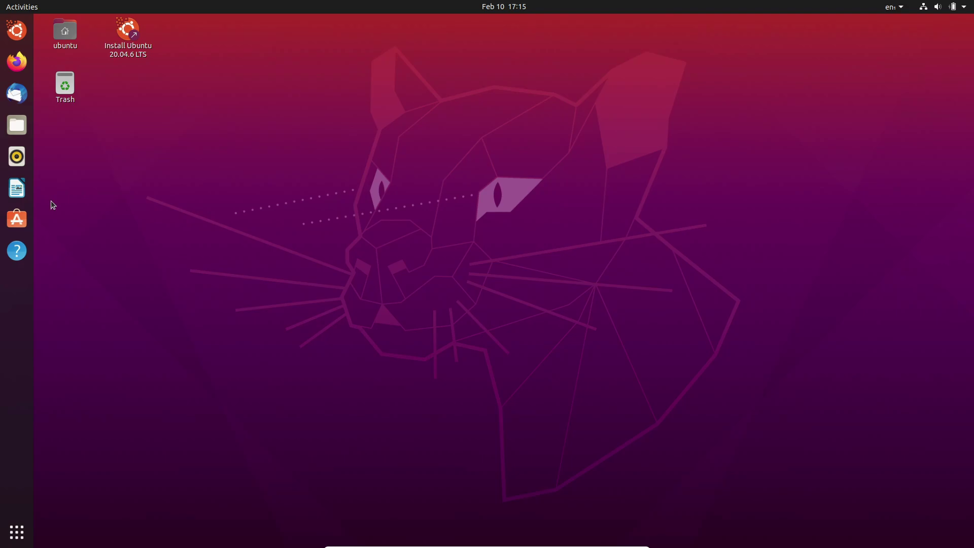
- Review Ubuntu Software's Installed list and four pending snap updates, close it, and launch Terminal
{"action": "left_click", "coordinate": [17, 219]}
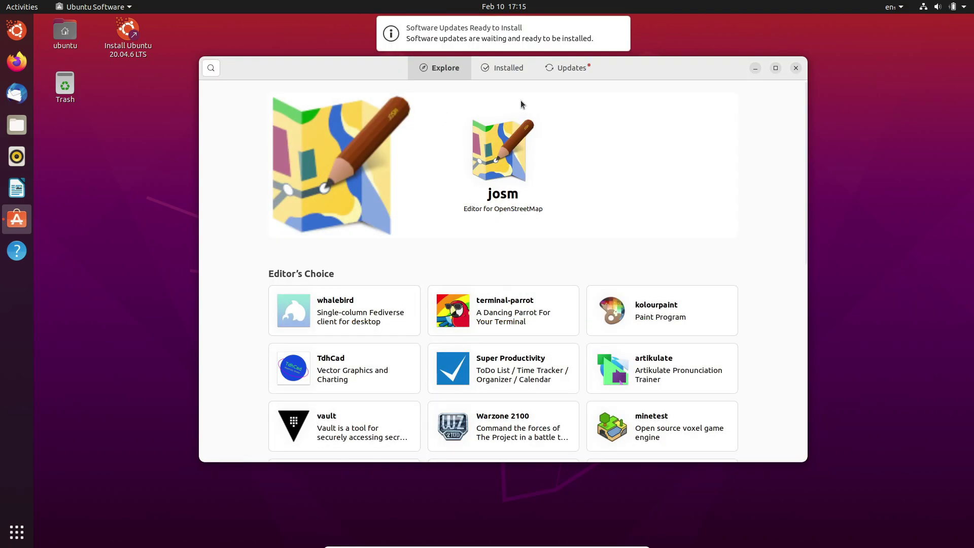
{"action": "left_click", "coordinate": [523, 71]}
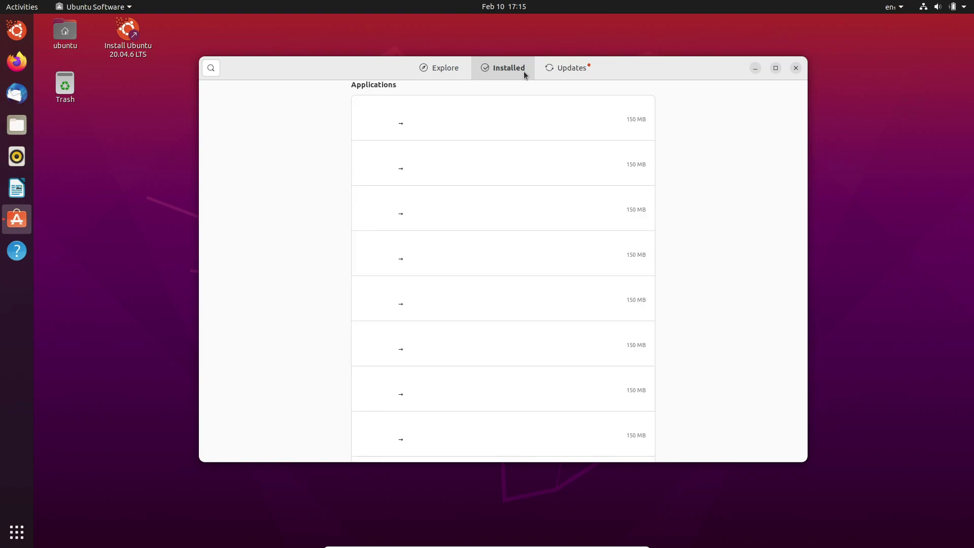
{"action": "left_click", "coordinate": [588, 67]}
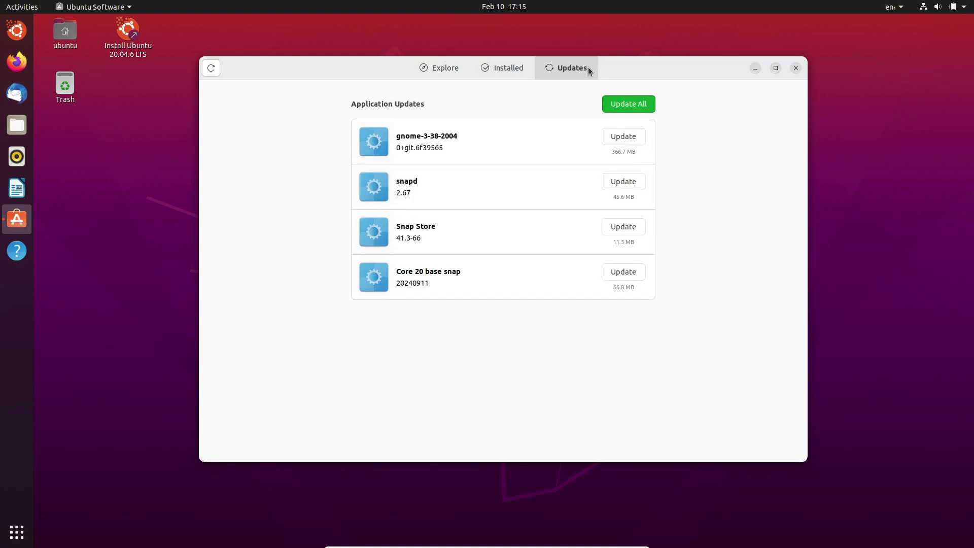
{"action": "left_click", "coordinate": [439, 69]}
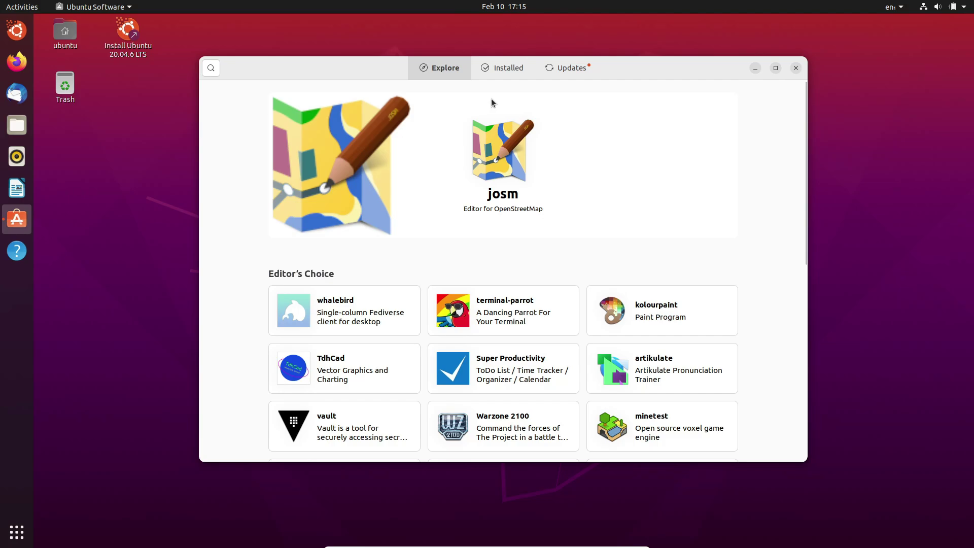
{"action": "left_click", "coordinate": [494, 70]}
{"action": "left_click", "coordinate": [579, 70]}
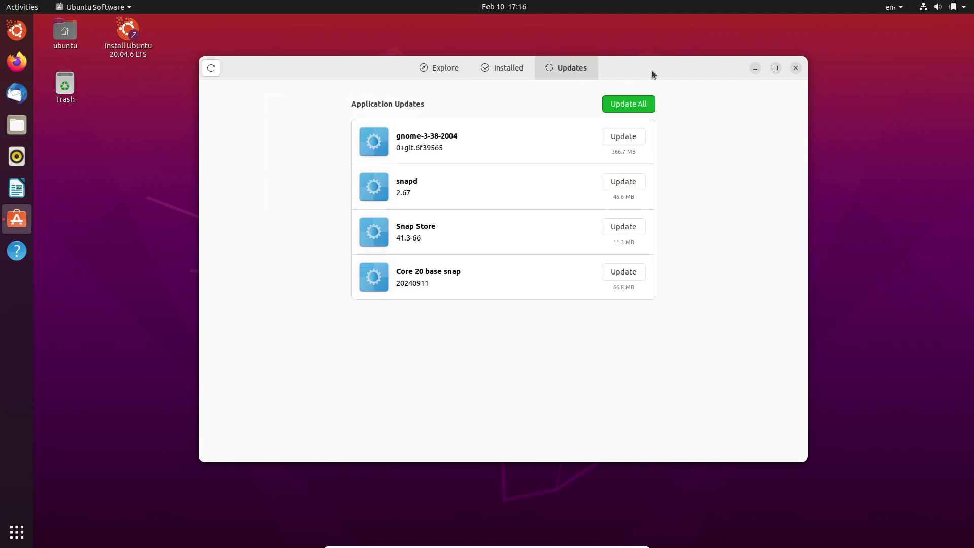
{"action": "left_click", "coordinate": [795, 68]}
{"action": "left_click", "coordinate": [17, 531]}
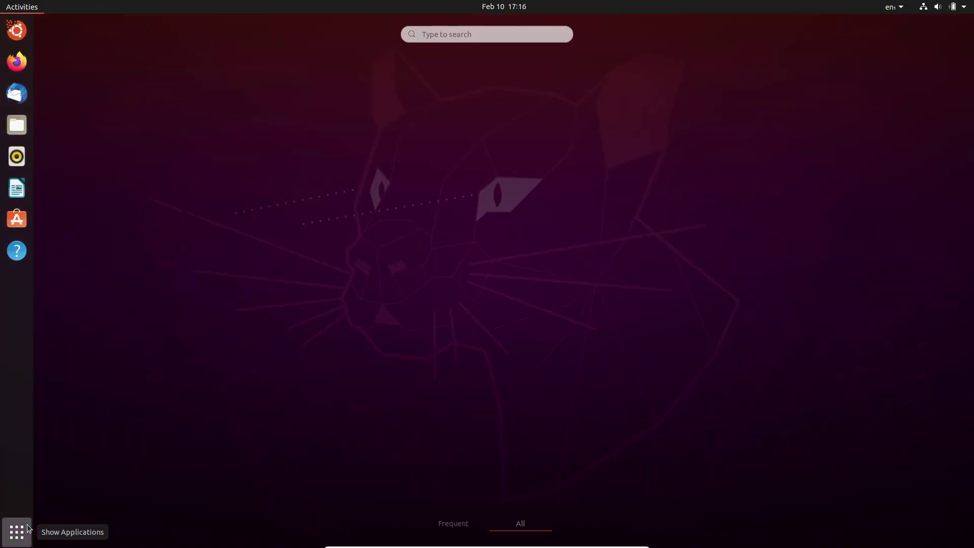
{"action": "scroll", "coordinate": [324, 394], "scroll_direction": "down", "scroll_amount": 1}
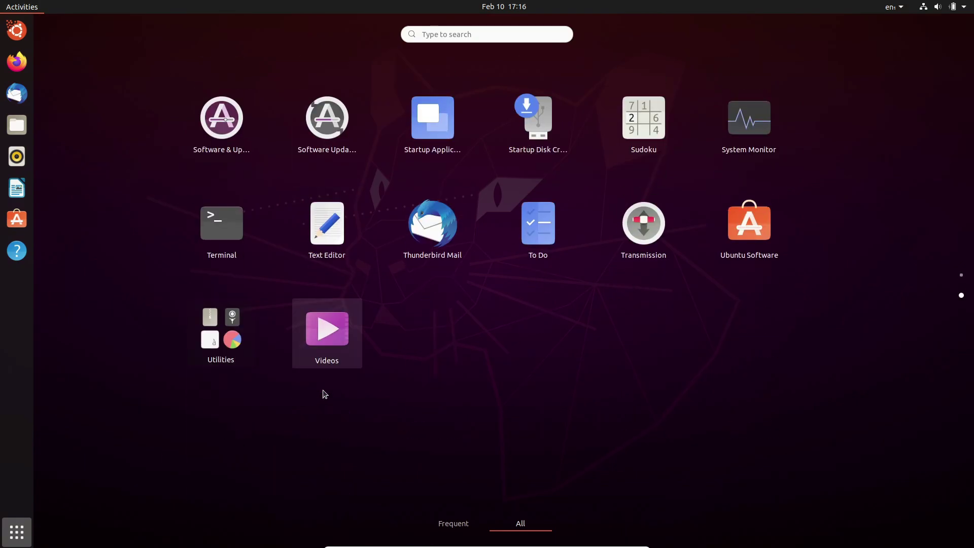
{"action": "left_click", "coordinate": [226, 240]}
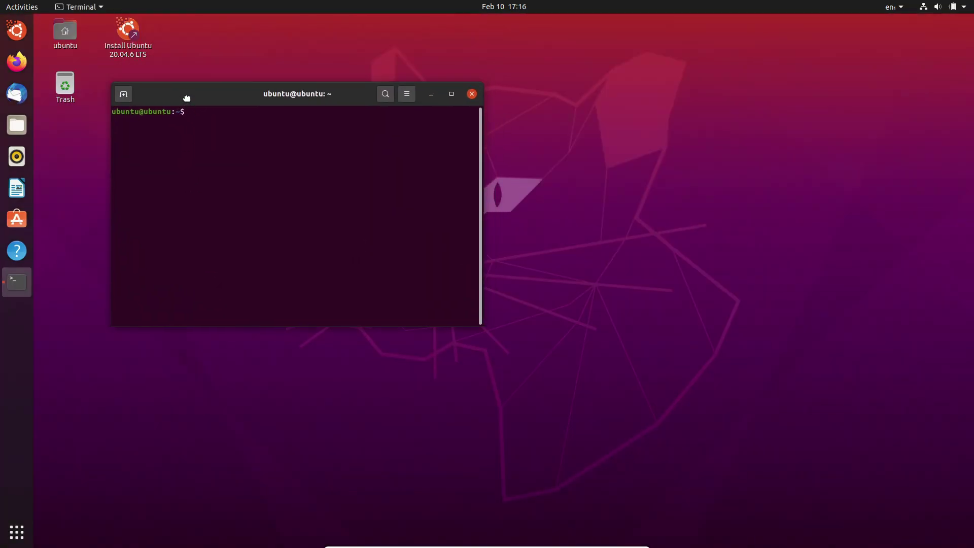
{"action": "type", "text": "neofetch"}
- Run neofetch and highlight the x86_64 OS and Host lines of its output
{"action": "key", "text": "Return"}
{"action": "mouse_move", "coordinate": [464, 130]}
{"action": "left_mouse_down"}
{"action": "mouse_move", "coordinate": [394, 130]}
{"action": "mouse_move", "coordinate": [428, 134]}
{"action": "mouse_move", "coordinate": [413, 185]}
{"action": "mouse_move", "coordinate": [320, 120]}
{"action": "left_mouse_up"}
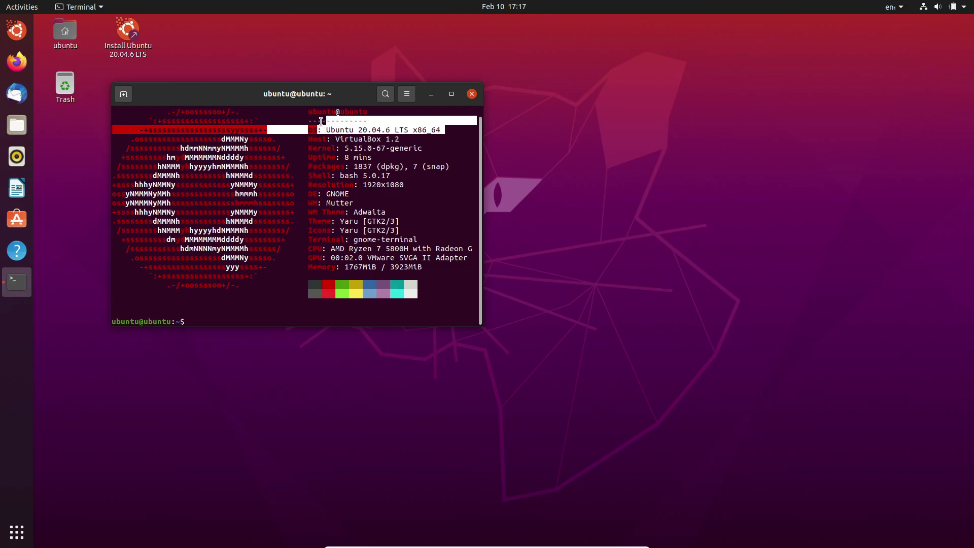
{"action": "mouse_move", "coordinate": [440, 134]}
{"action": "left_mouse_down"}
{"action": "mouse_move", "coordinate": [312, 146]}
{"action": "mouse_move", "coordinate": [318, 129]}
{"action": "left_mouse_up"}
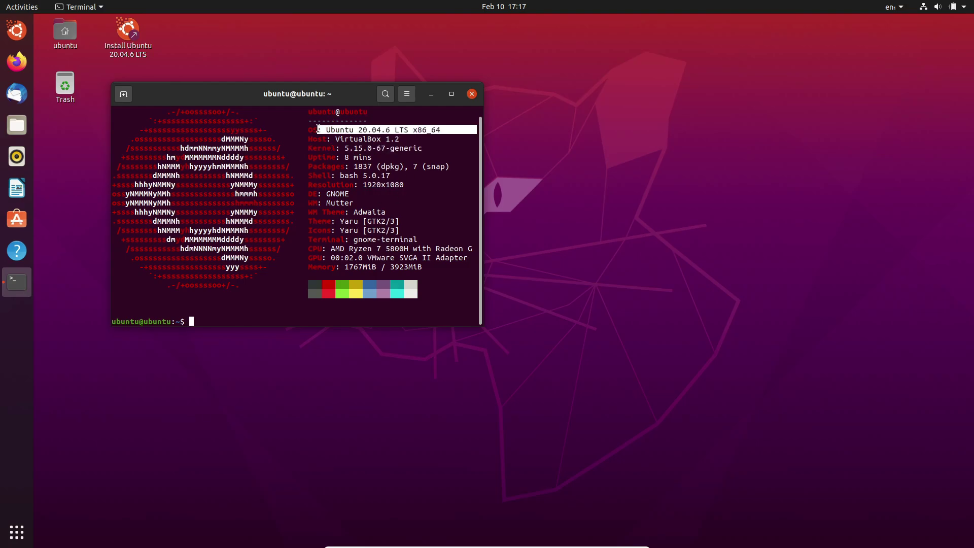
{"action": "left_click", "coordinate": [375, 190]}
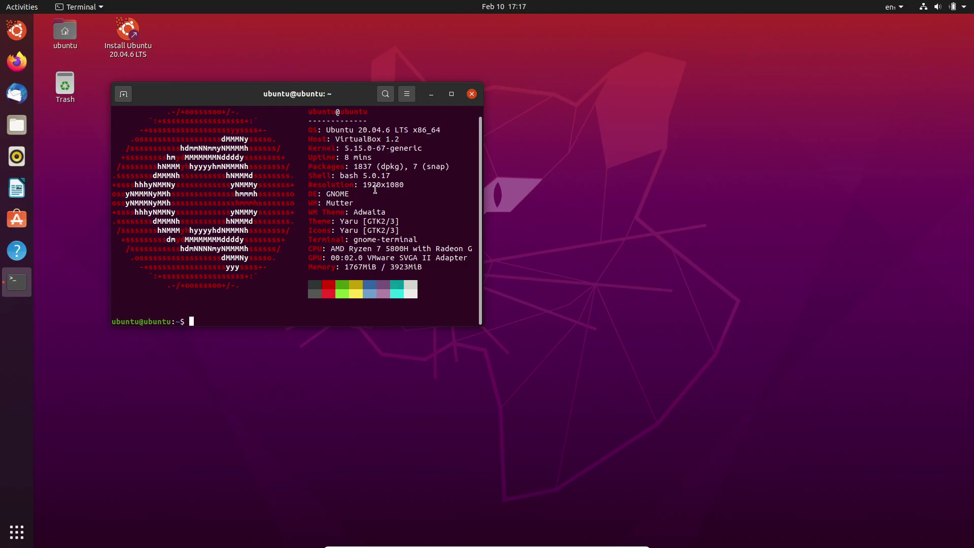
- Close Terminal, glance at the volume and network system menu, and show the application grid
{"action": "left_click", "coordinate": [471, 94]}
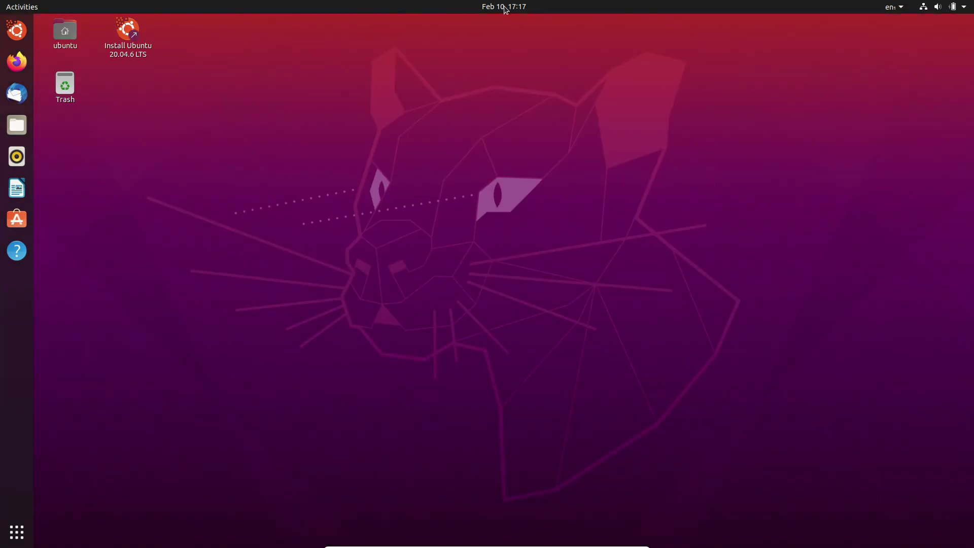
{"action": "left_click", "coordinate": [893, 9]}
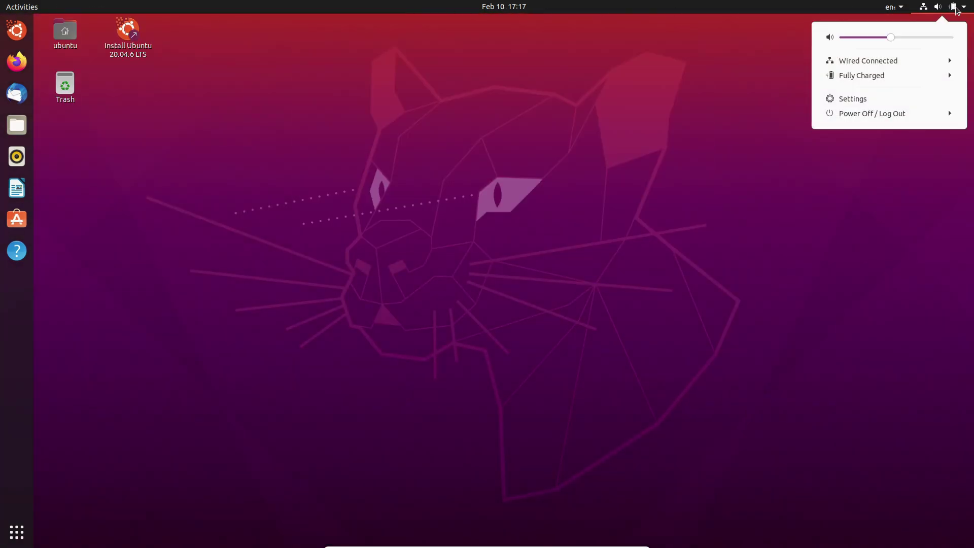
{"action": "left_click", "coordinate": [602, 145]}
{"action": "left_click", "coordinate": [17, 533]}
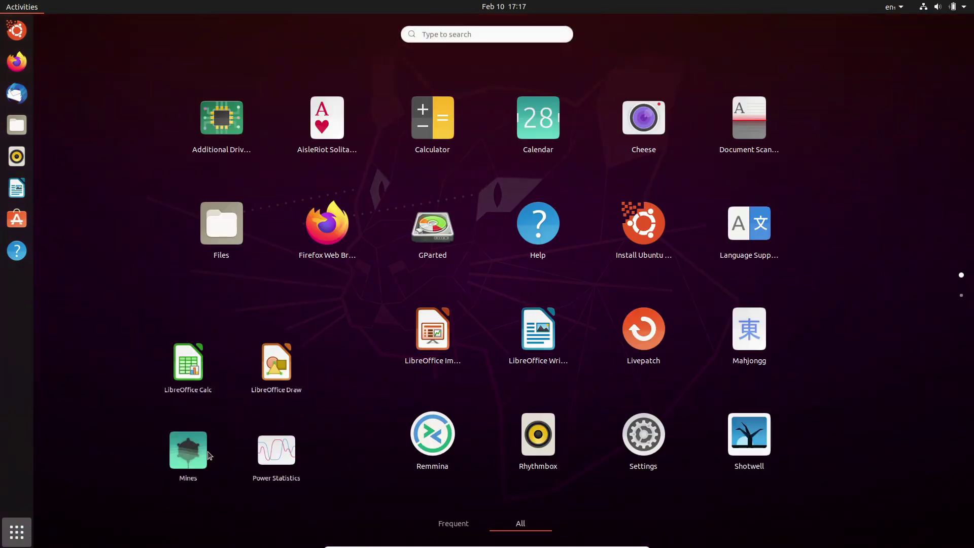
{"action": "scroll", "coordinate": [229, 443], "scroll_direction": "down", "scroll_amount": 1}
{"action": "scroll", "coordinate": [235, 445], "scroll_direction": "up", "scroll_amount": 1}
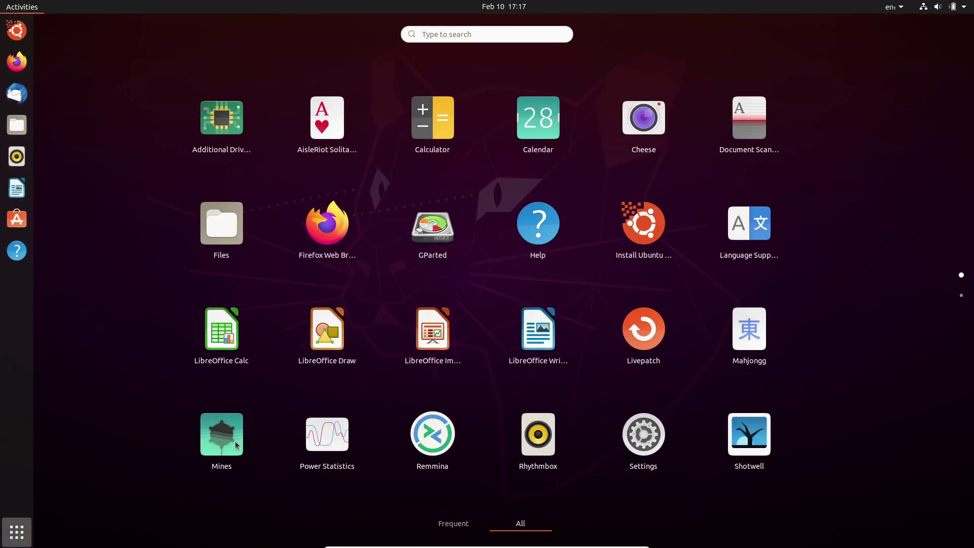